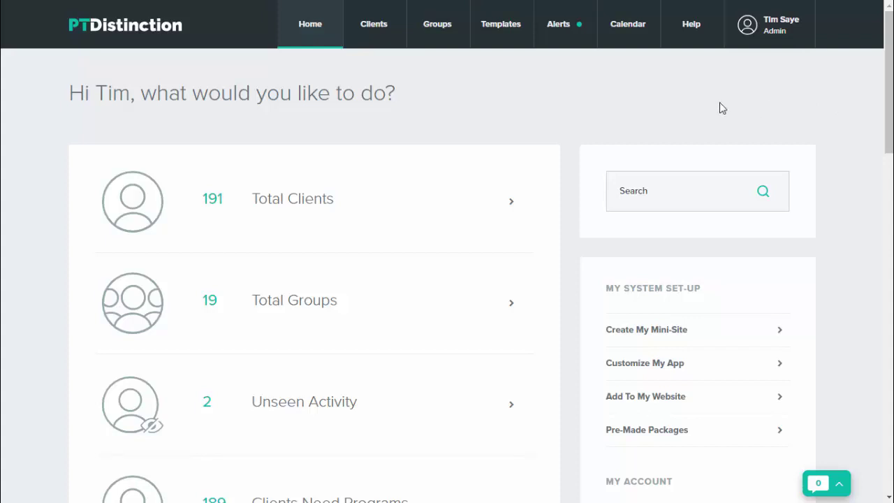
# - Create a group named 'Login details email' and go to its empty dashboard
pyautogui.moveTo(437, 27)
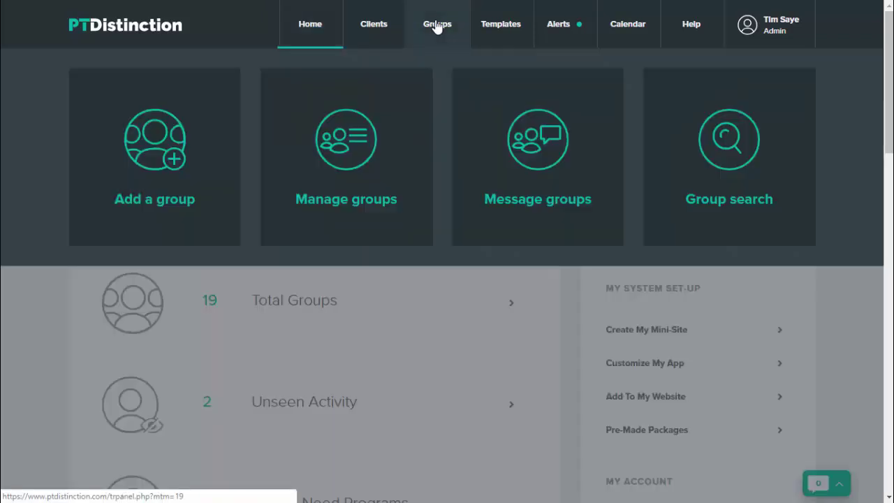
pyautogui.click(153, 153)
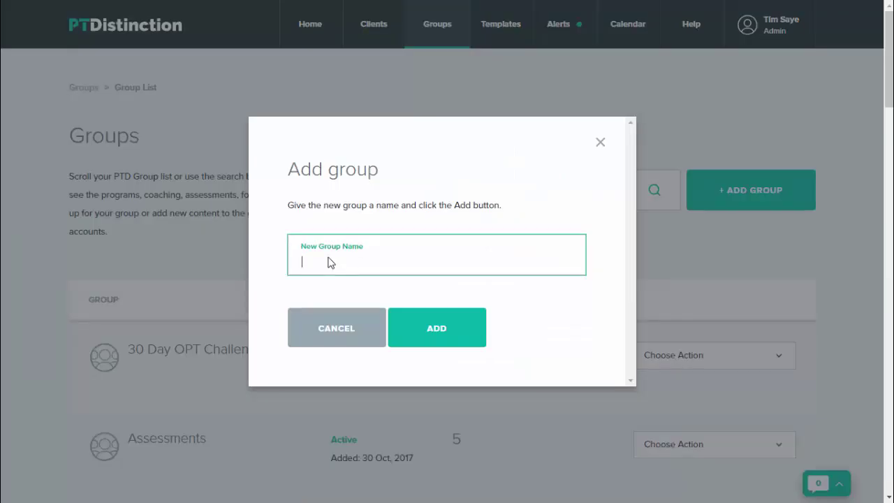
pyautogui.press('capslock')
pyautogui.write('L')
pyautogui.press('capslock')
pyautogui.write('ogi')
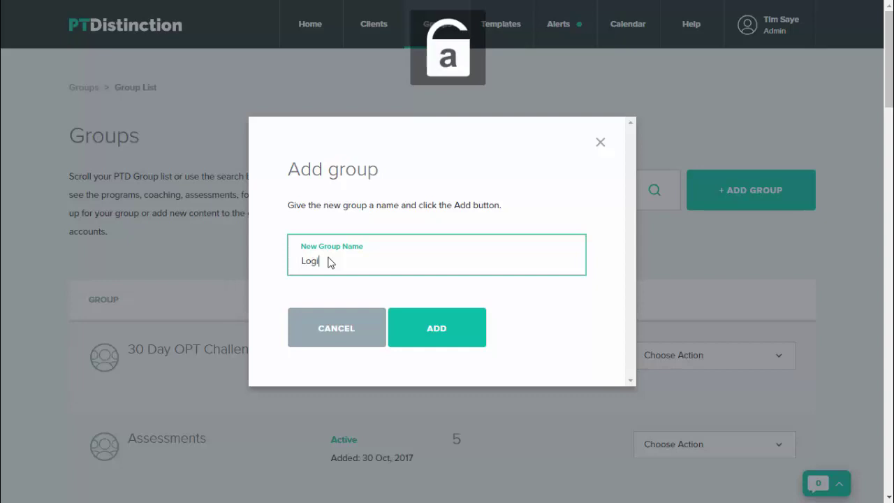
pyautogui.write('n Istails email')
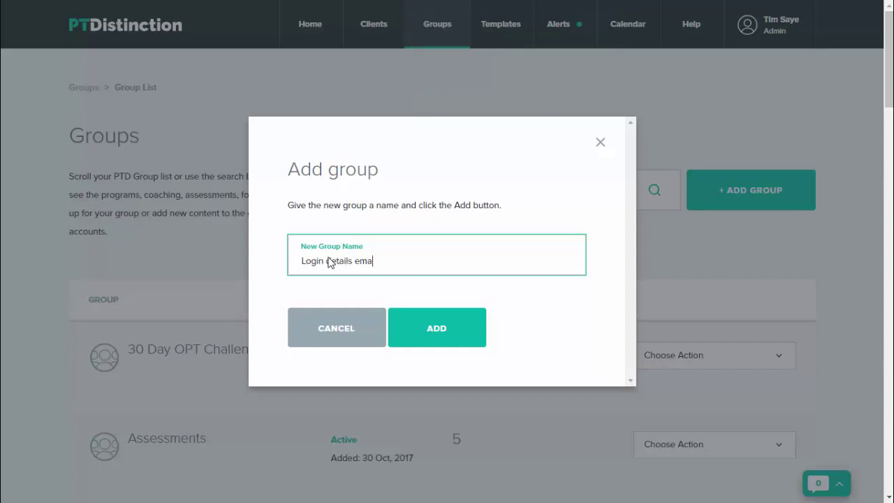
pyautogui.click(459, 336)
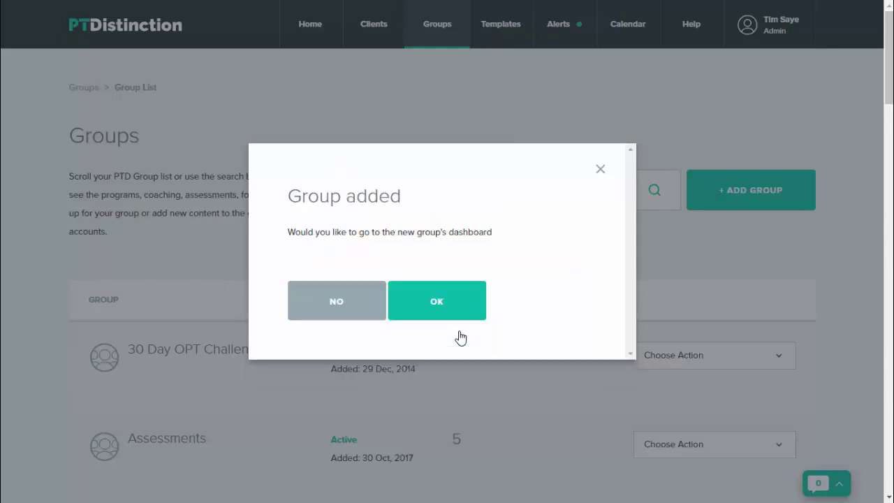
pyautogui.click(442, 306)
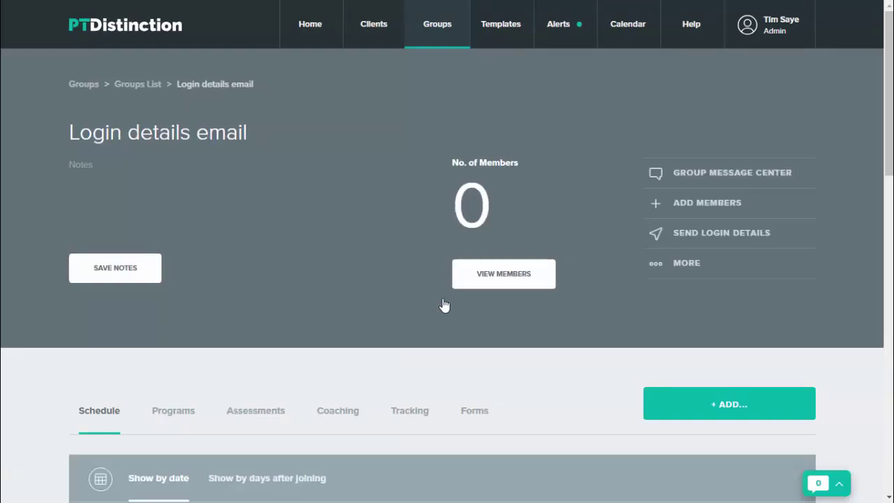
# - From the Group Message Center, start a new group email set to send On Joining
pyautogui.click(718, 176)
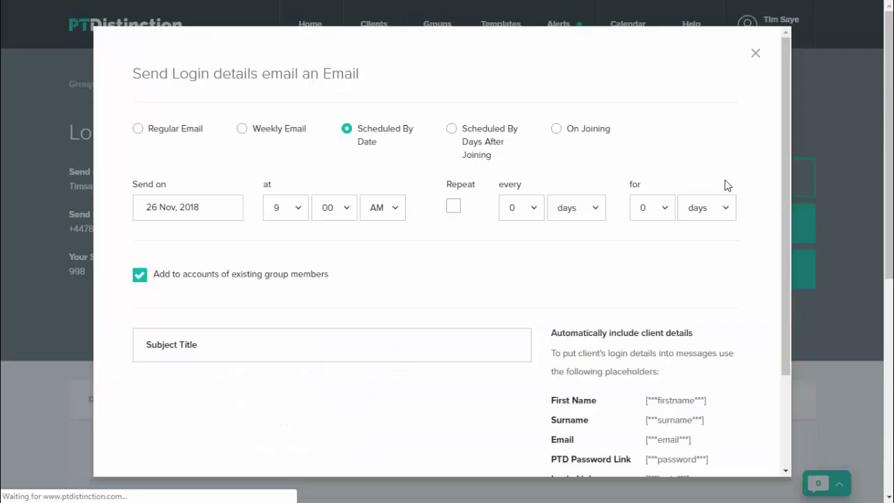
pyautogui.click(723, 178)
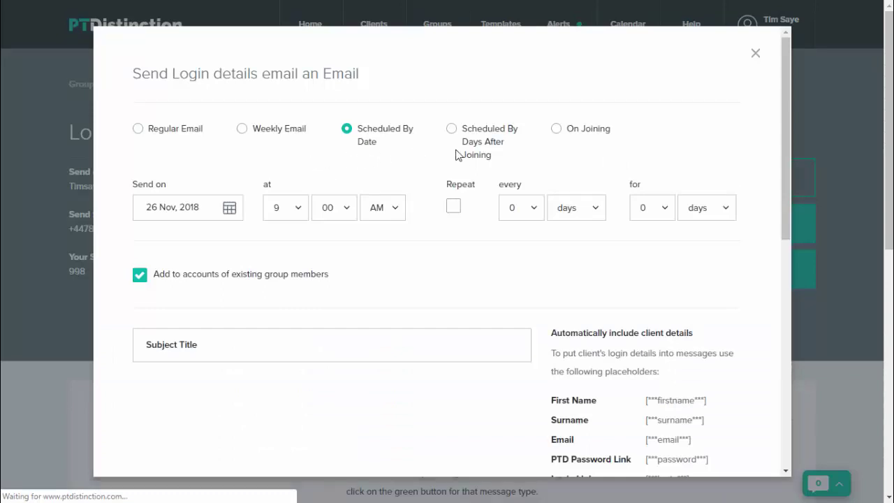
pyautogui.click(557, 131)
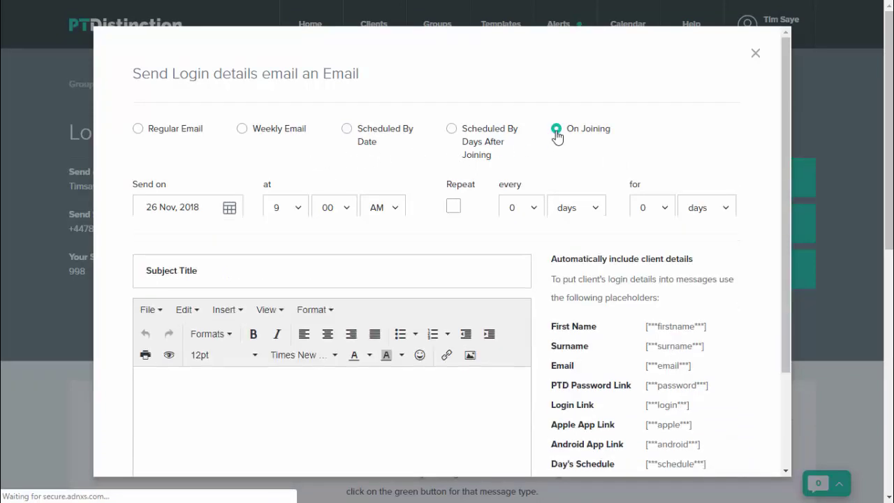
# - Give the email the subject 'Login Details' and the body text 'hi'
pyautogui.click(219, 219)
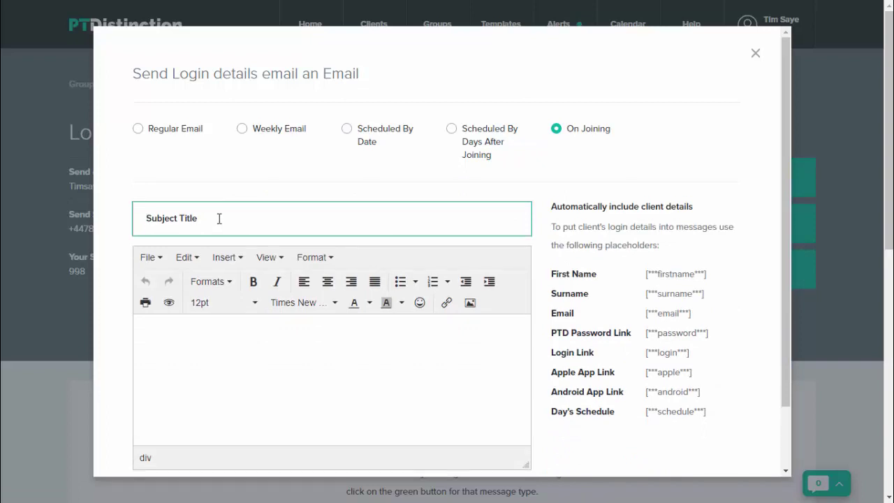
pyautogui.press('capslock')
pyautogui.write('L')
pyautogui.press('capslock')
pyautogui.write('ogin')
pyautogui.press('capslock')
pyautogui.write('D')
pyautogui.press('capslock')
pyautogui.write('etails')
pyautogui.click(204, 323)
pyautogui.write('hi')
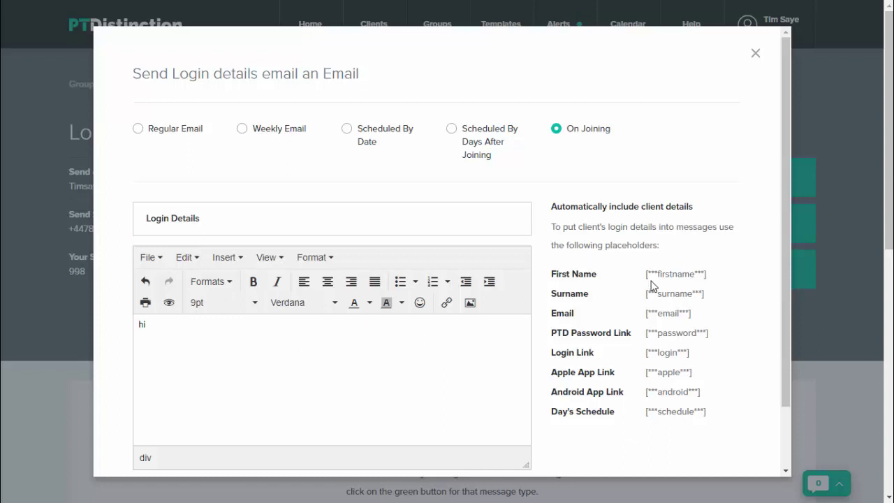
# - Paste the [***firstname***] placeholder after 'hi', then add a line 'shjshdhdjhdhjd' below it
pyautogui.moveTo(647, 274); pyautogui.dragTo(705, 281)
pyautogui.rightClick(692, 280)
pyautogui.click(699, 289)
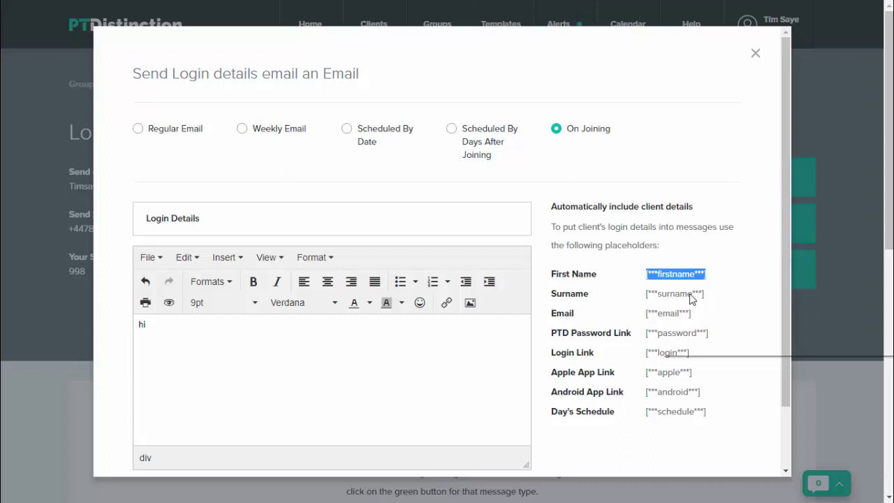
pyautogui.click(154, 323)
pyautogui.rightClick(154, 323)
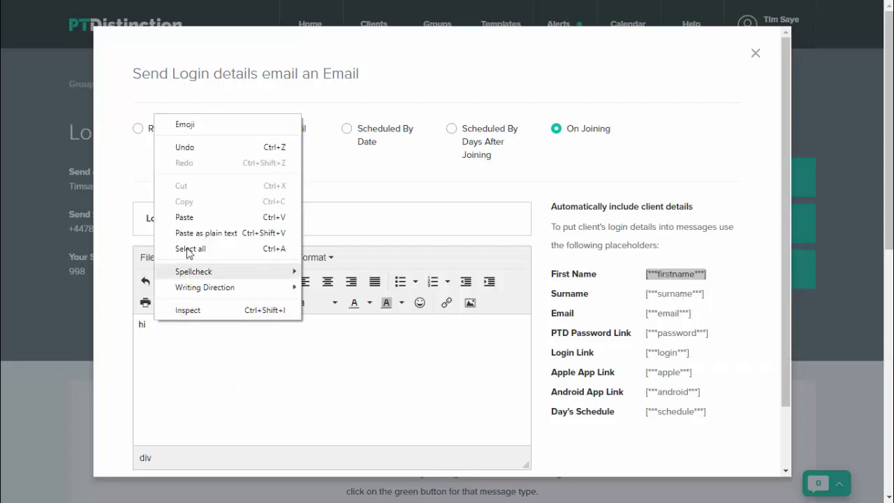
pyautogui.click(180, 215)
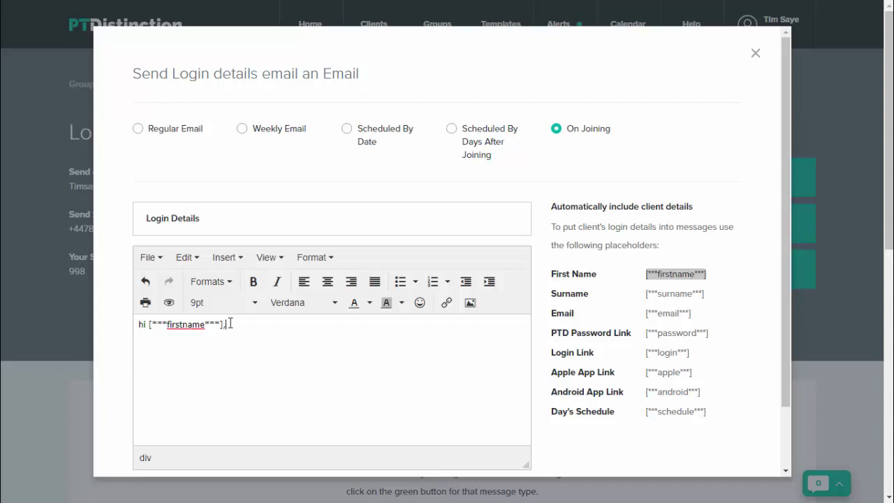
pyautogui.press('Return')
pyautogui.press('Return')
pyautogui.write('shjshdhdjhdhjd')
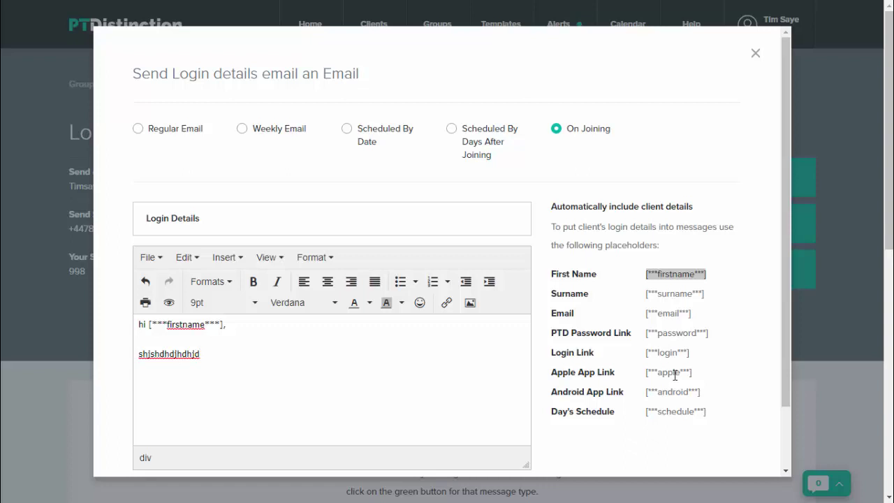
# - Paste the Email through Android App Link placeholders onto a new line in the body
pyautogui.moveTo(550, 315); pyautogui.dragTo(702, 396)
pyautogui.rightClick(574, 397)
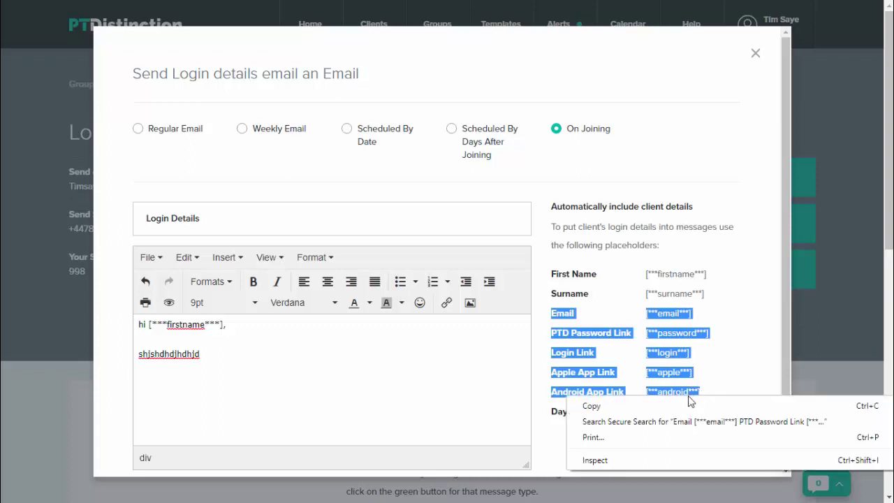
pyautogui.click(608, 406)
pyautogui.click(239, 415)
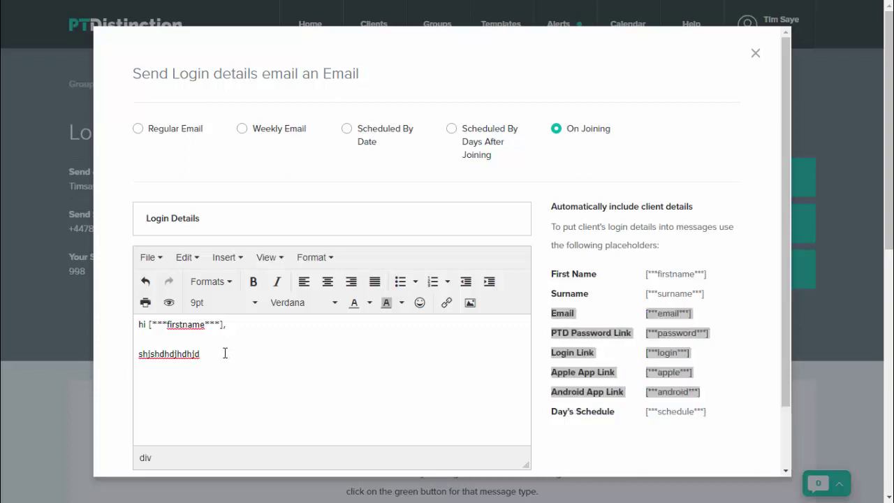
pyautogui.press('Return')
pyautogui.rightClick(148, 375)
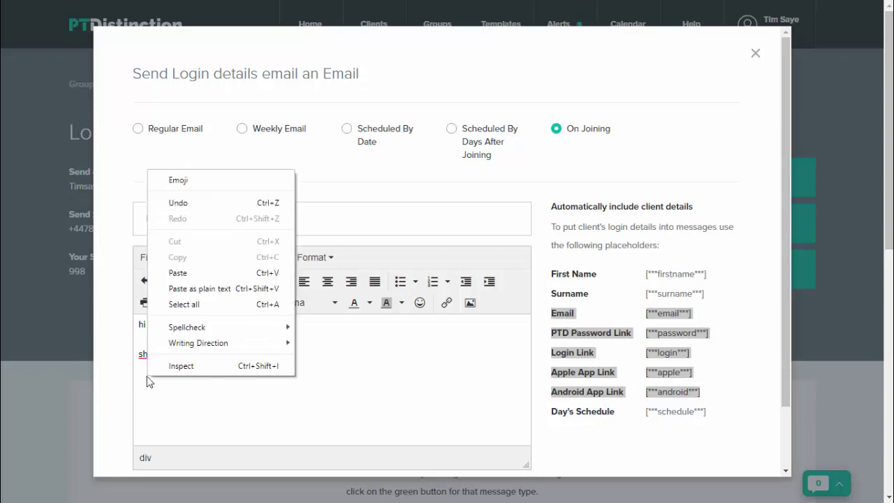
pyautogui.click(187, 275)
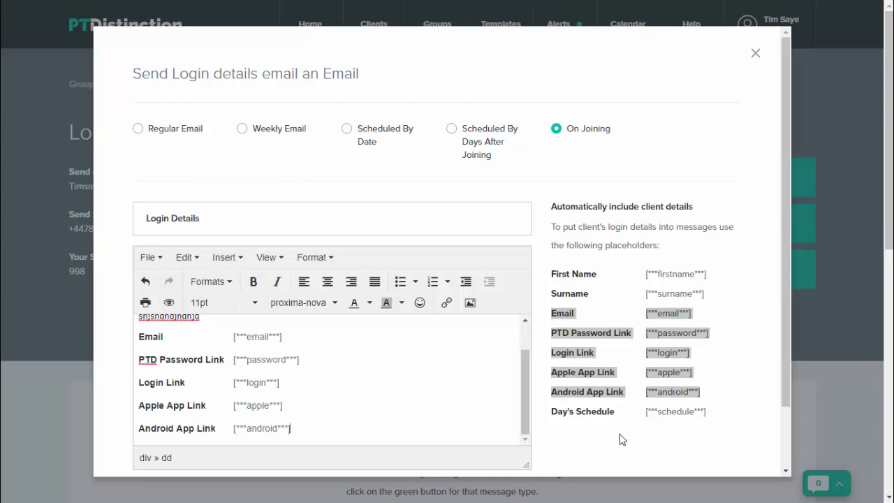
# - Save the On Joining 'Login Details' email and confirm the saved message
pyautogui.scroll(-1, 619, 437)
pyautogui.click(158, 432)
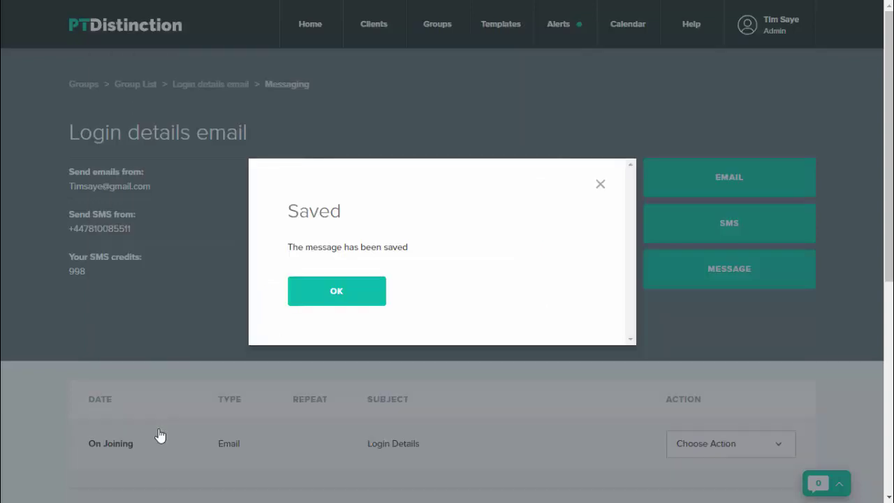
pyautogui.click(332, 306)
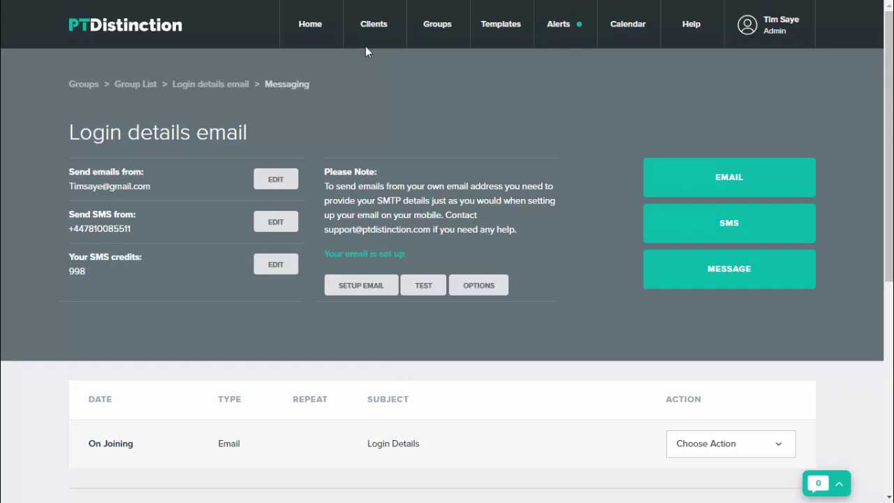
# - Start adding a new client and enter their first name
pyautogui.moveTo(373, 34)
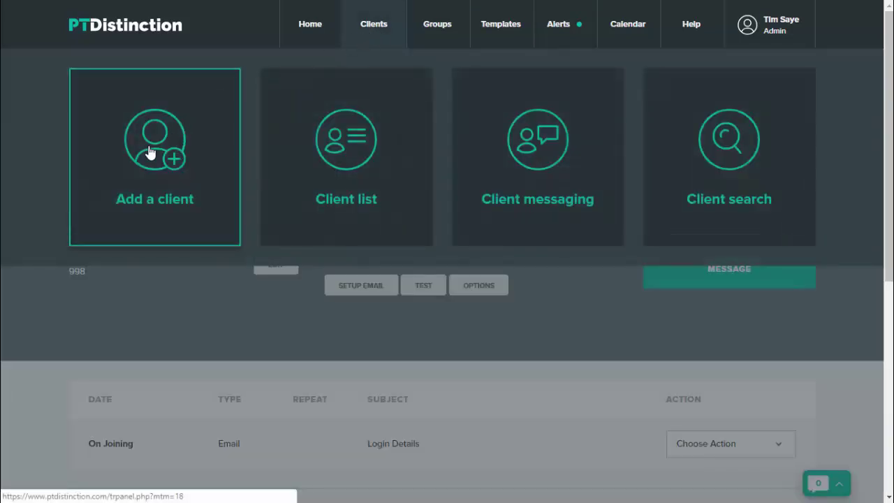
pyautogui.click(150, 152)
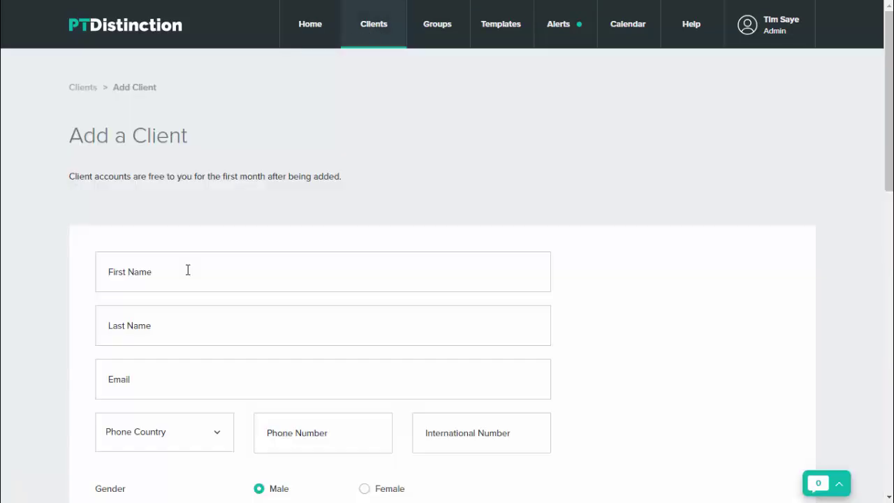
pyautogui.click(188, 267)
pyautogui.write('tt')
# - Add the client to the 'Login details email' group with timing Now
pyautogui.scroll(-4, 286, 280)
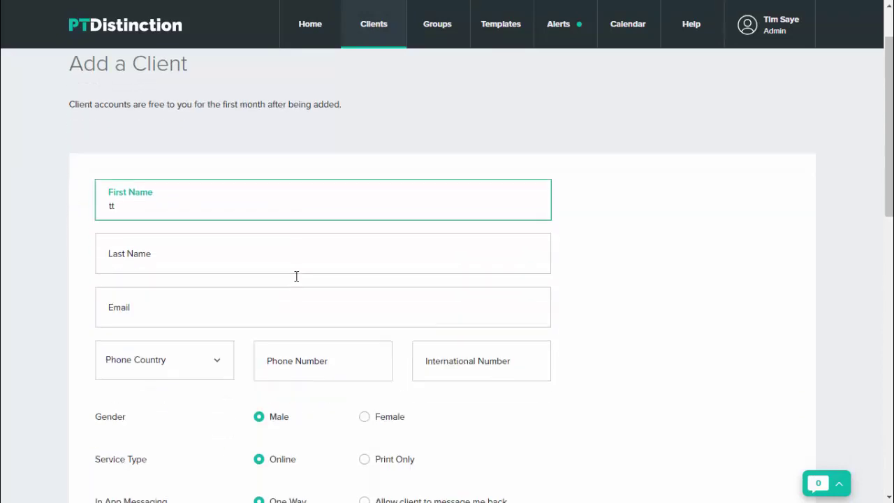
pyautogui.scroll(-1, 298, 281)
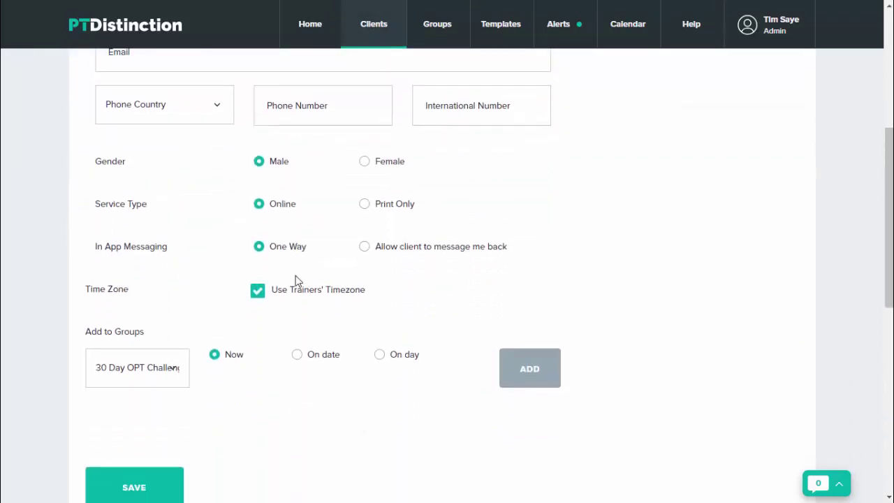
pyautogui.click(168, 375)
pyautogui.click(166, 375)
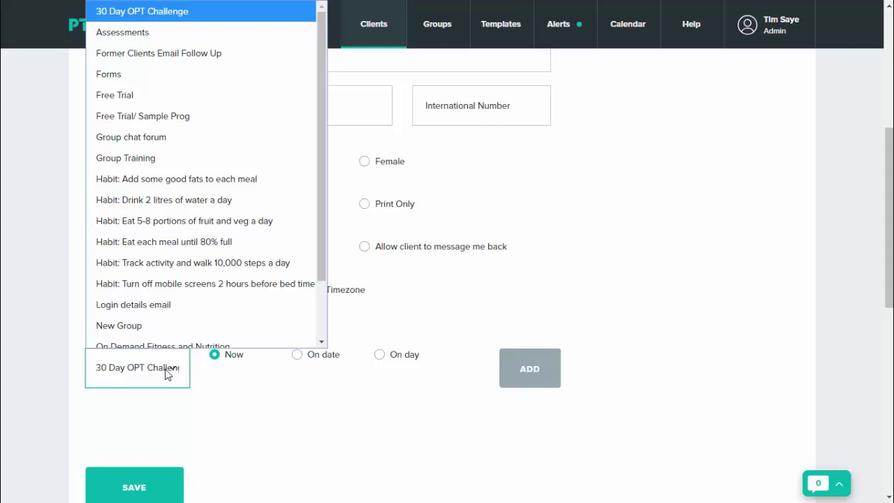
pyautogui.scroll(-1, 148, 309)
pyautogui.click(148, 301)
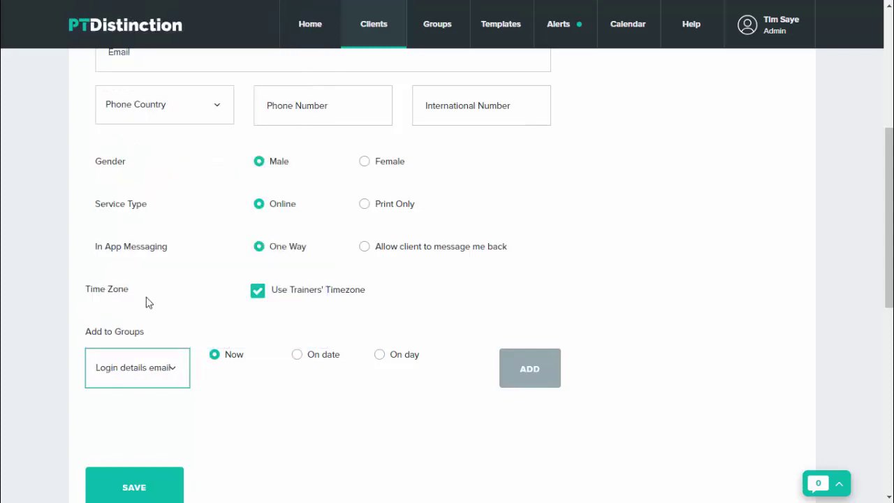
pyautogui.click(531, 374)
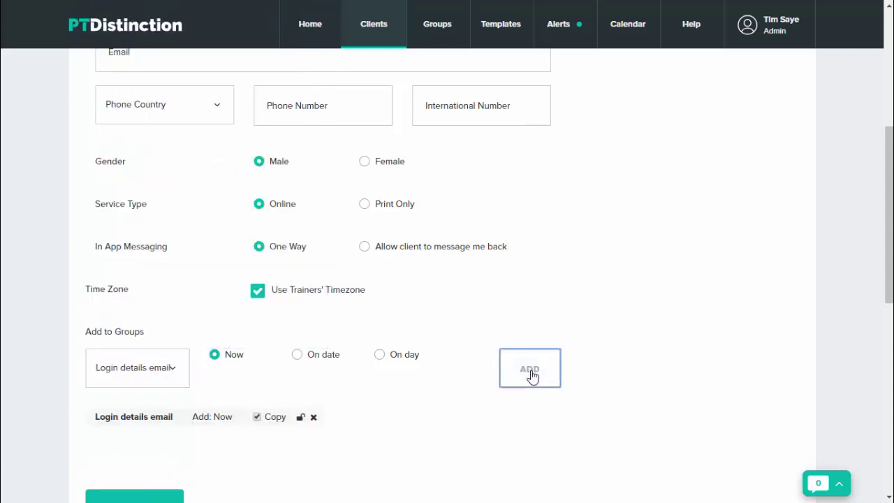
pyautogui.scroll(-1, 495, 413)
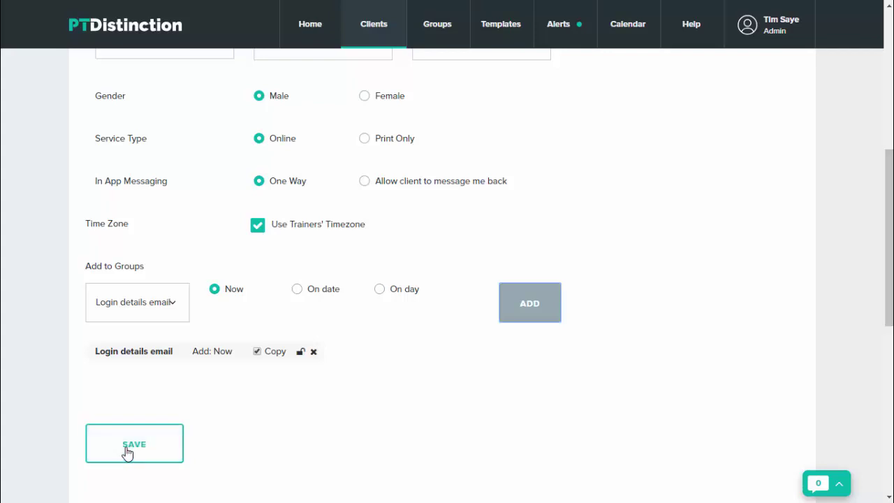